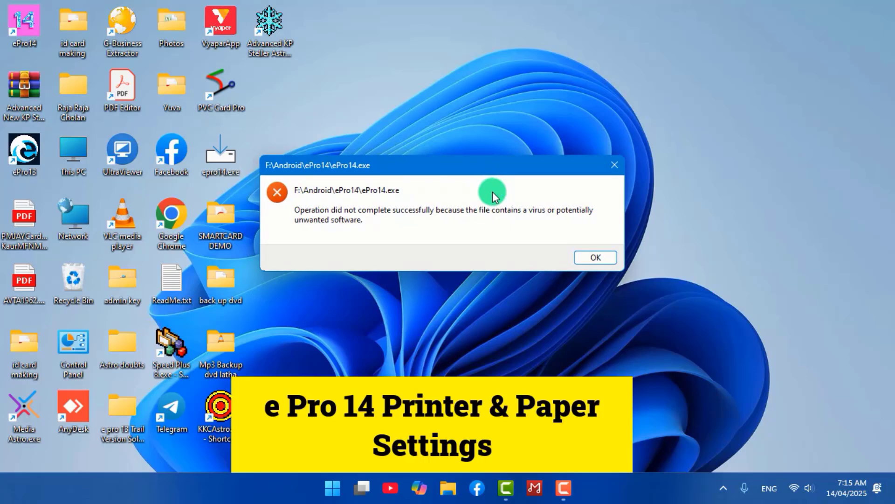
# Dismiss the blocked-file error message and open the printer setup in ePro14
pyautogui.click(594, 258)
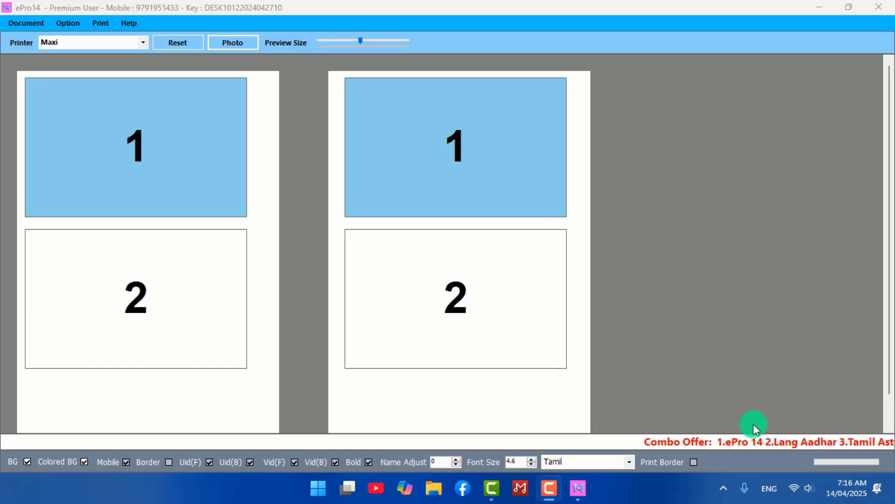
pyautogui.click(67, 24)
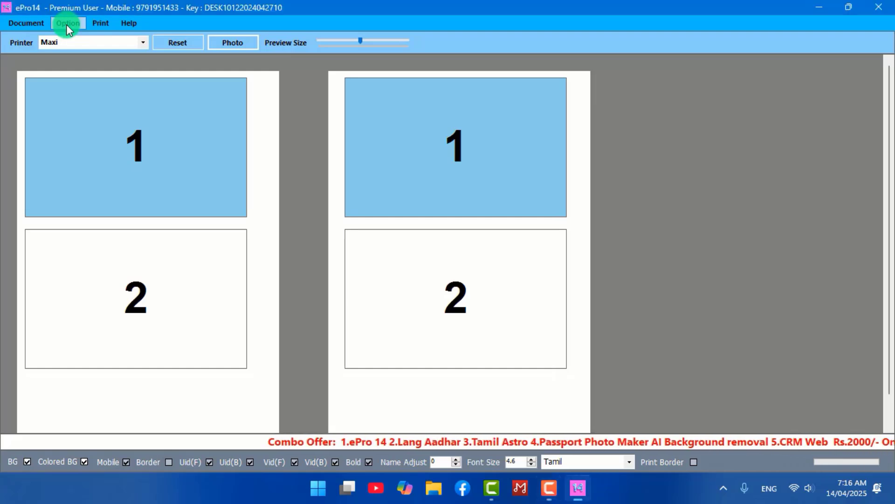
pyautogui.click(66, 24)
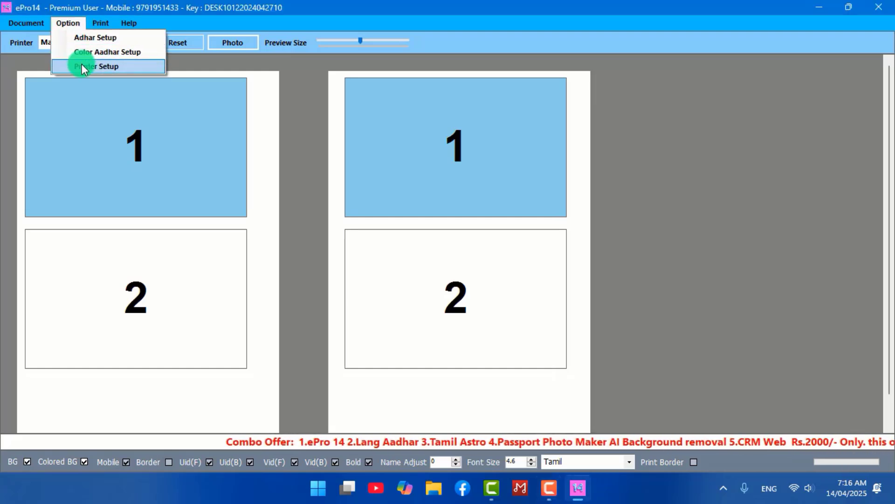
pyautogui.click(94, 66)
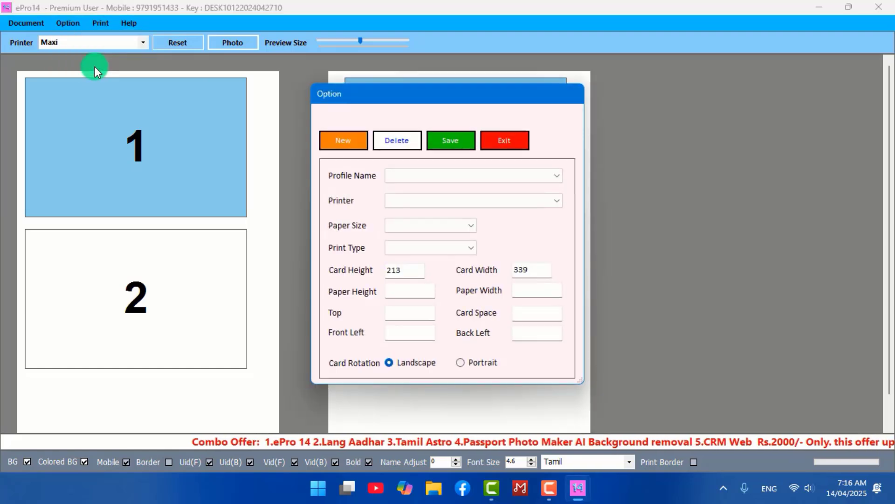
pyautogui.click(430, 175)
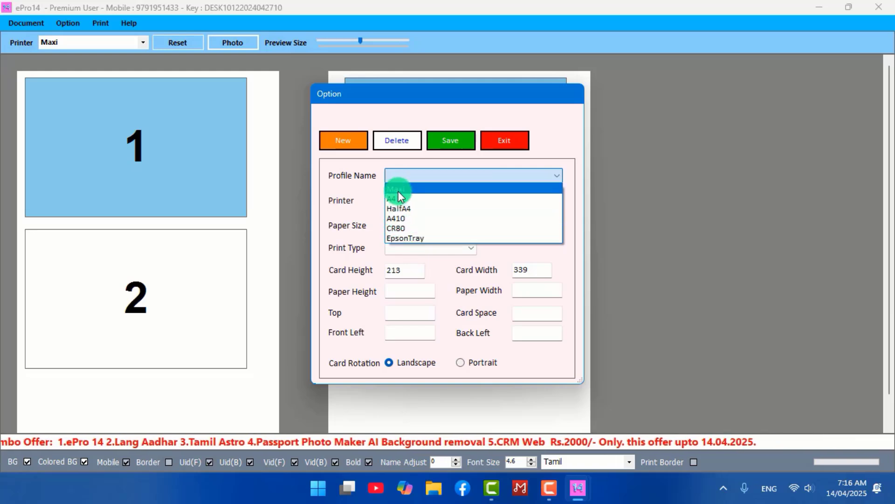
pyautogui.click(341, 145)
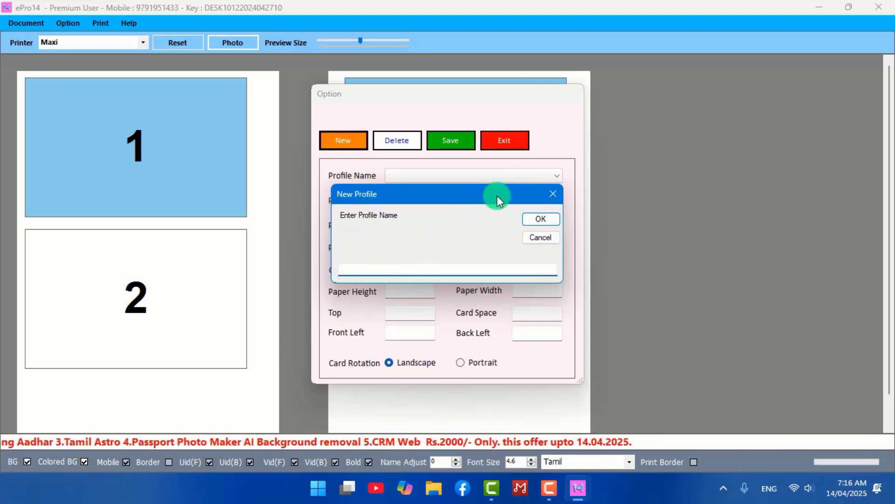
pyautogui.click(556, 194)
# Assign the CutePDF Writer printer and the Front print type to the A4 profile, and save it
pyautogui.click(476, 172)
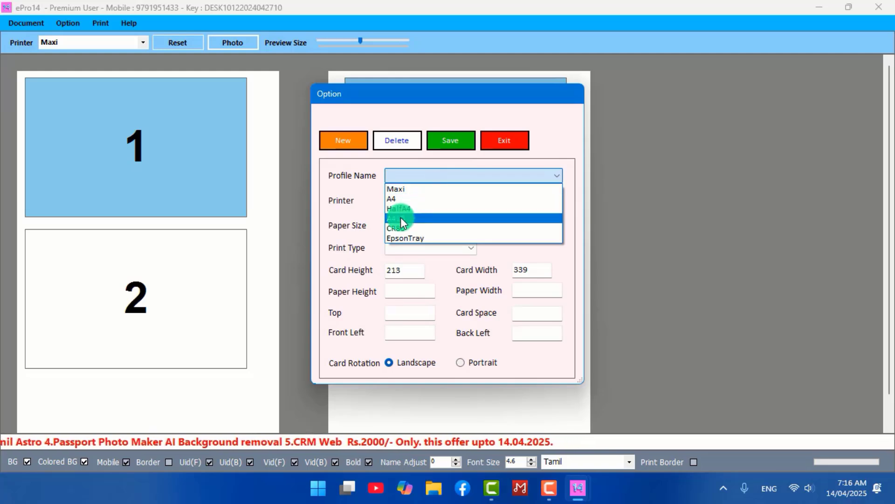
pyautogui.click(401, 199)
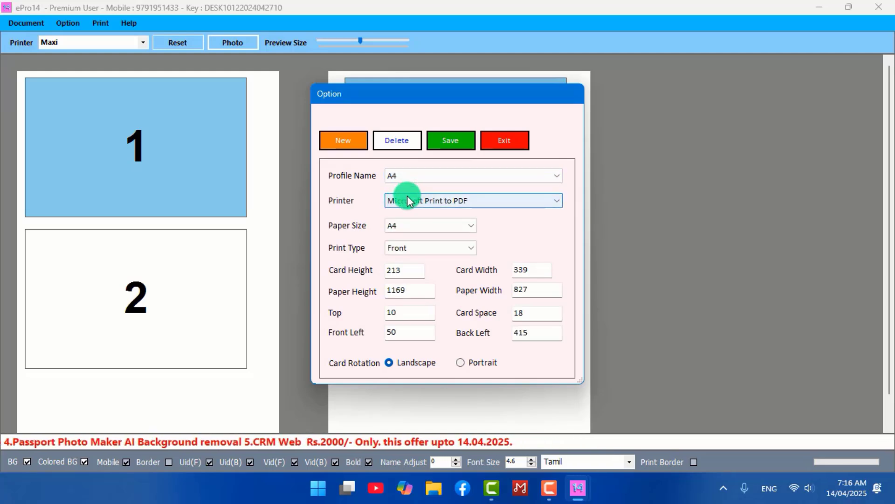
pyautogui.click(408, 201)
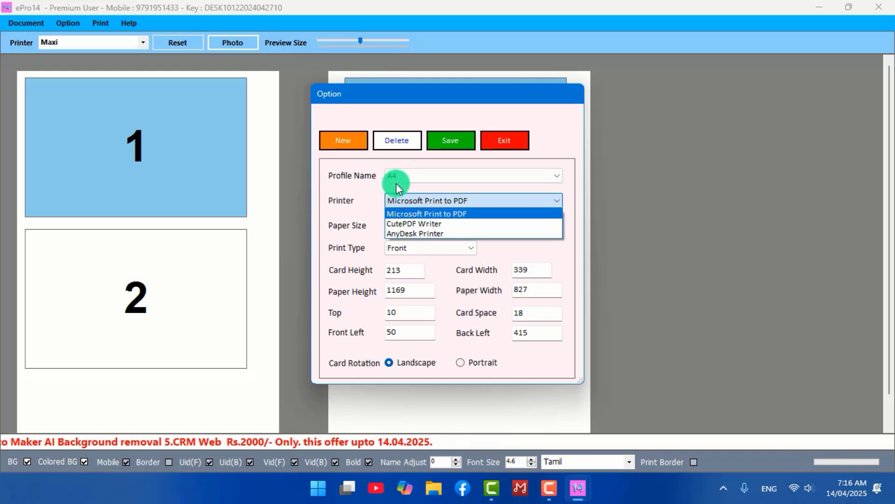
pyautogui.click(399, 222)
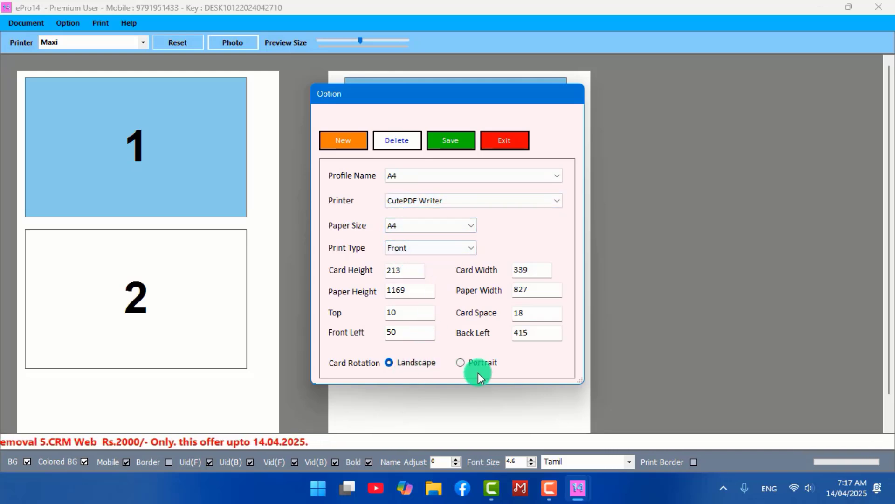
pyautogui.click(408, 251)
pyautogui.click(399, 290)
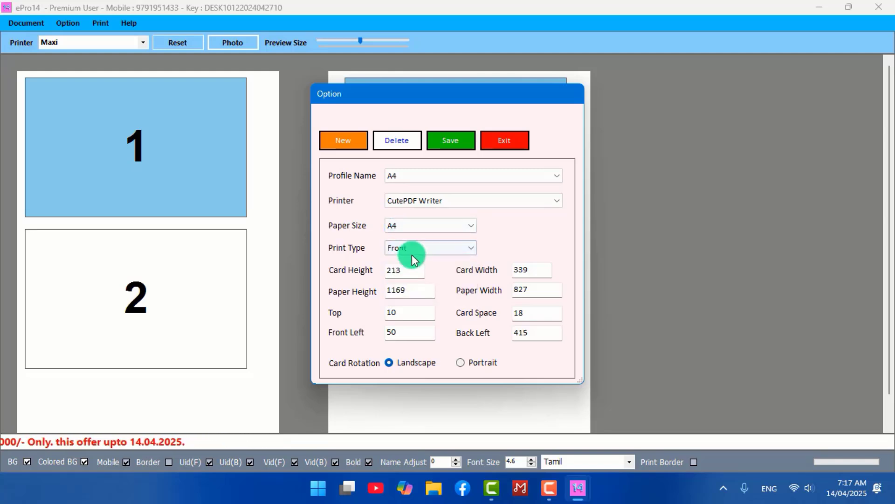
pyautogui.click(460, 137)
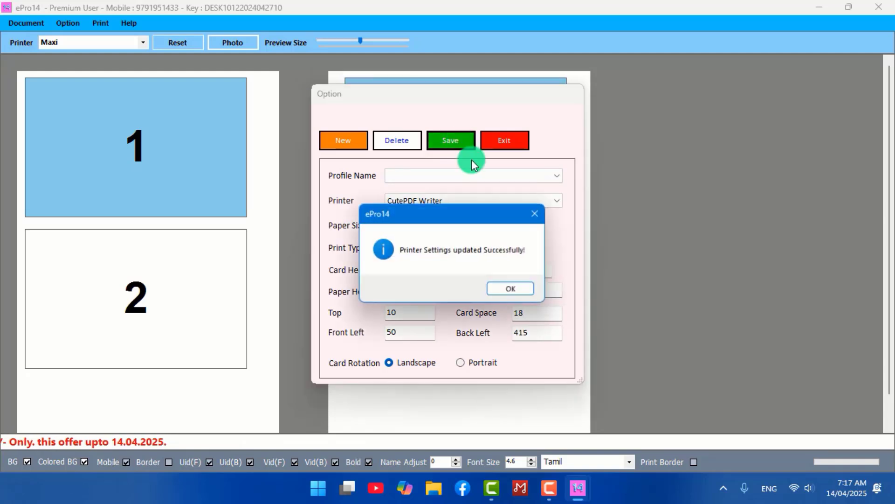
pyautogui.click(511, 288)
# Reopen the printer setup, assign CutePDF Writer as the Maxi profile's printer, and save the profile
pyautogui.click(71, 24)
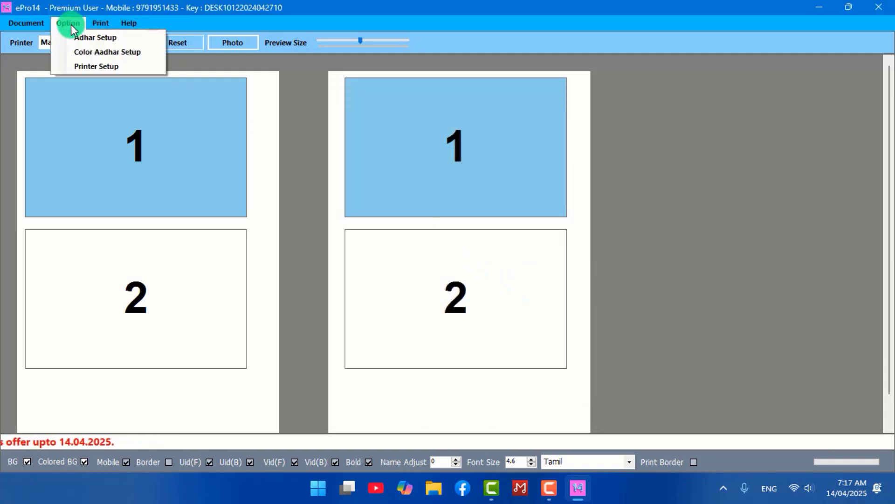
pyautogui.click(99, 68)
pyautogui.click(412, 176)
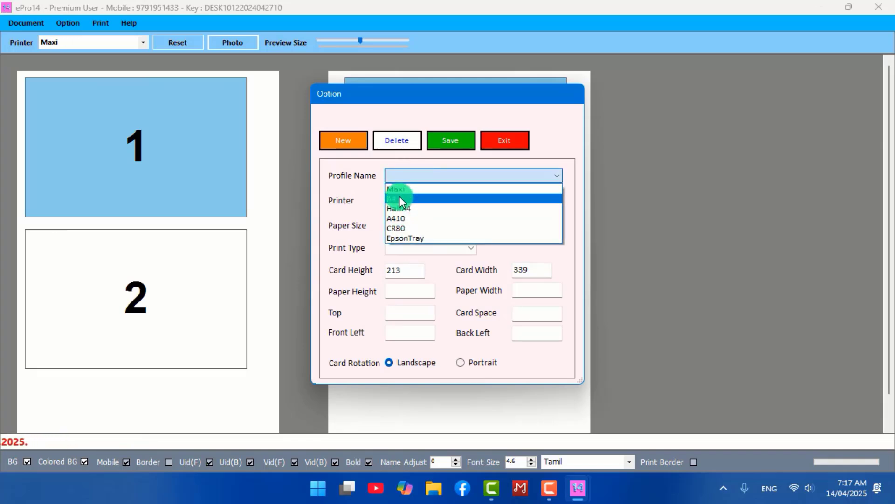
pyautogui.click(401, 188)
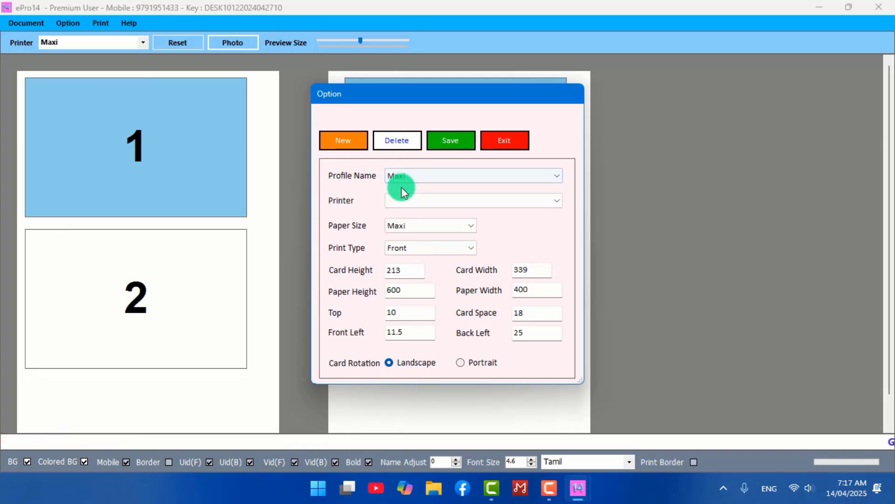
pyautogui.click(408, 199)
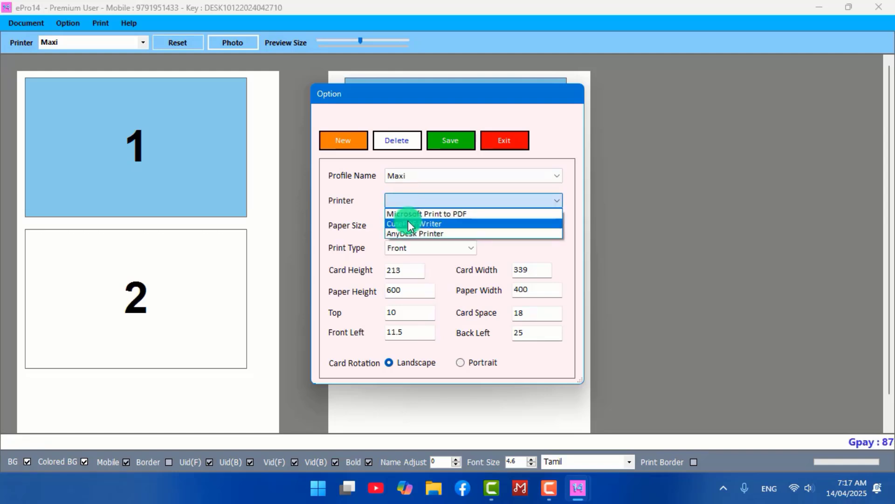
pyautogui.click(408, 224)
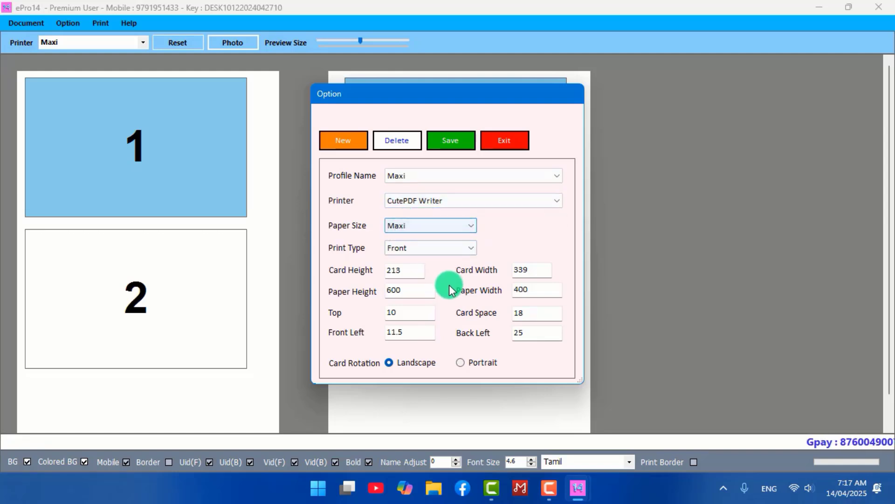
pyautogui.click(443, 145)
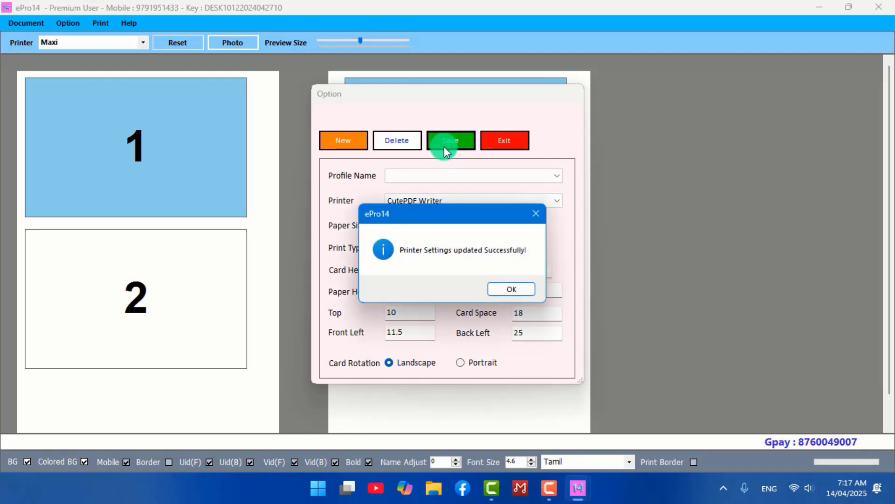
pyautogui.click(512, 289)
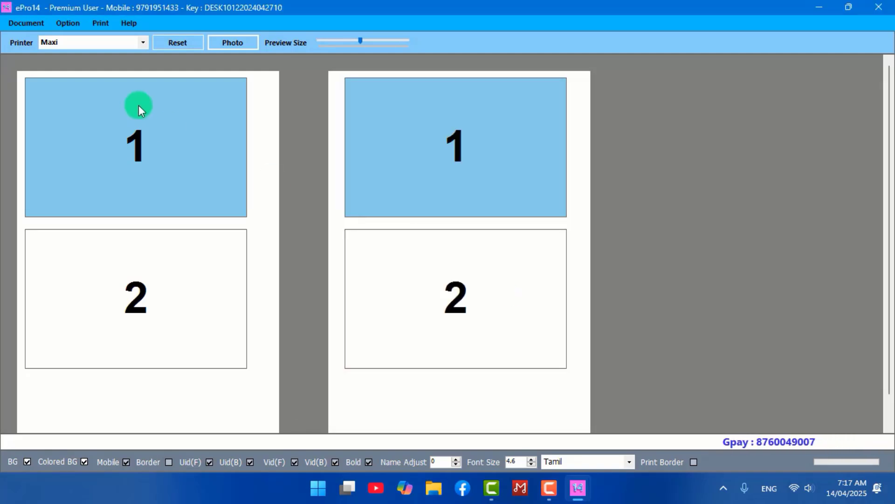
# Reopen the printer setup, set the A410 profile's printer to CutePDF Writer, and save the profile
pyautogui.click(79, 23)
pyautogui.click(97, 69)
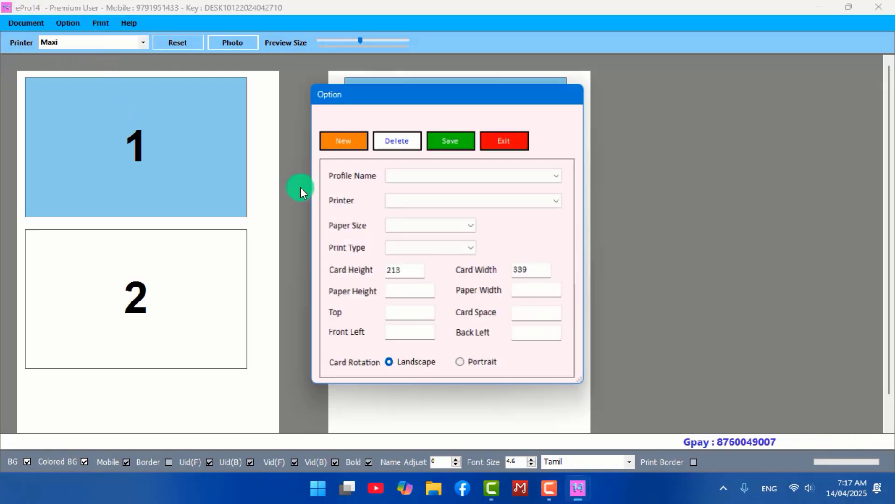
pyautogui.click(424, 174)
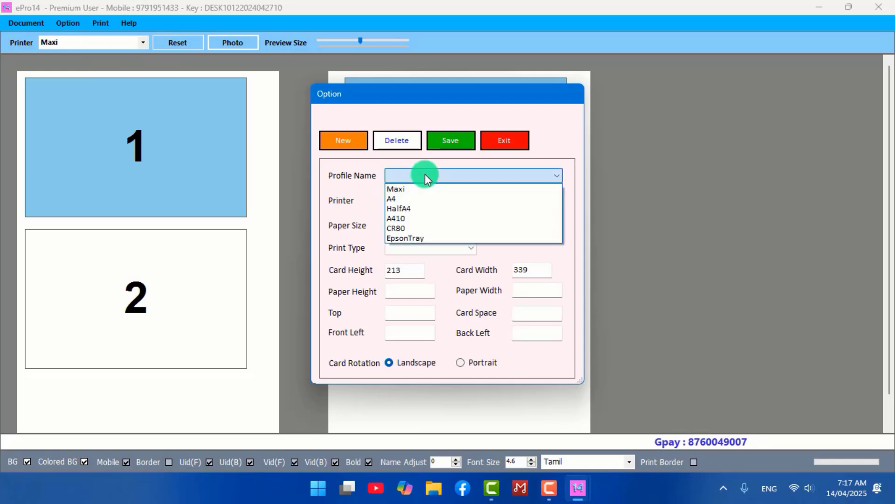
pyautogui.click(397, 217)
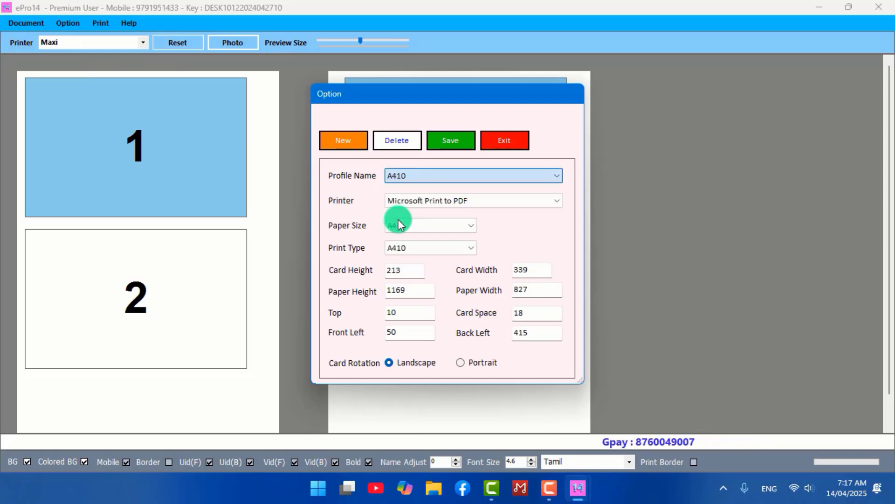
pyautogui.click(410, 199)
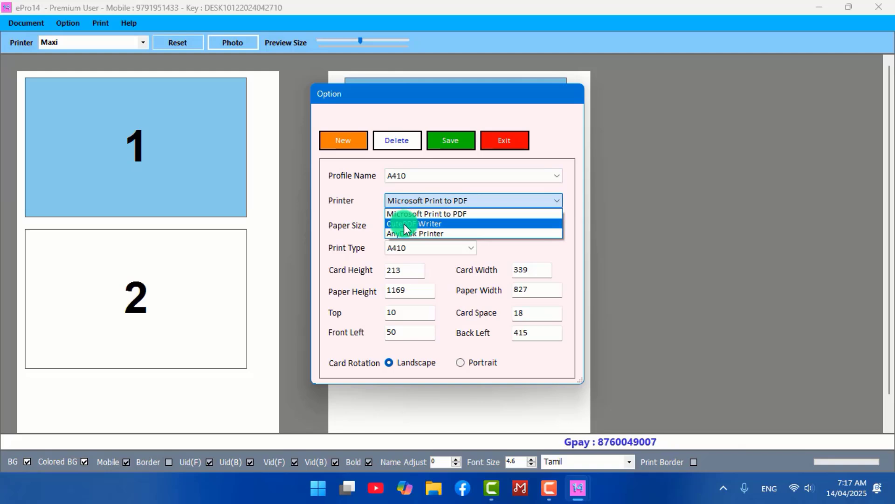
pyautogui.click(404, 223)
pyautogui.click(449, 145)
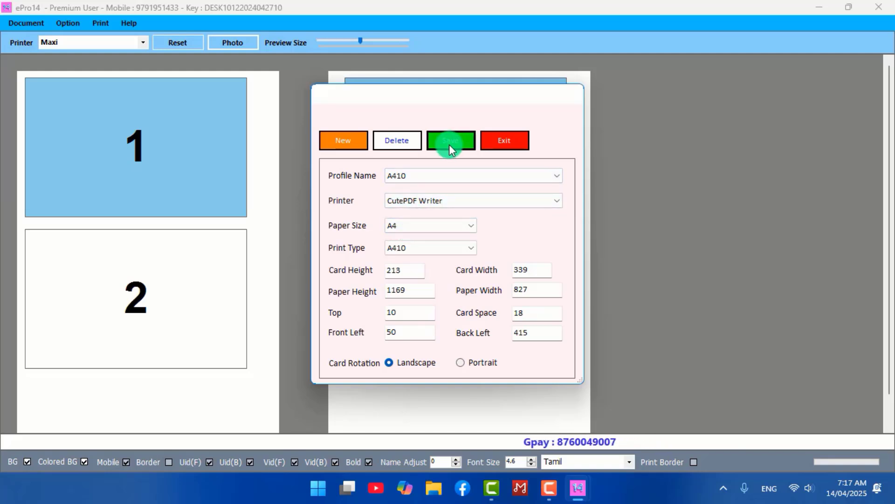
pyautogui.click(521, 291)
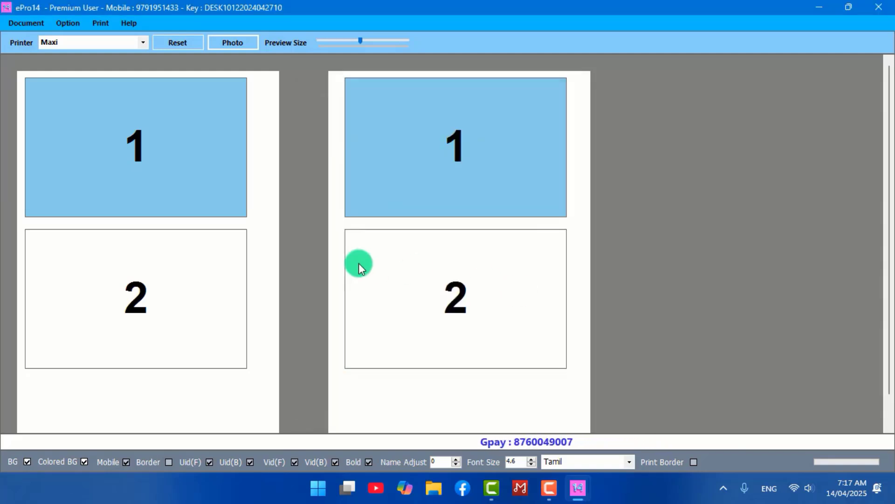
# Create a new printer profile named "maxi top" in the printer setup
pyautogui.click(70, 23)
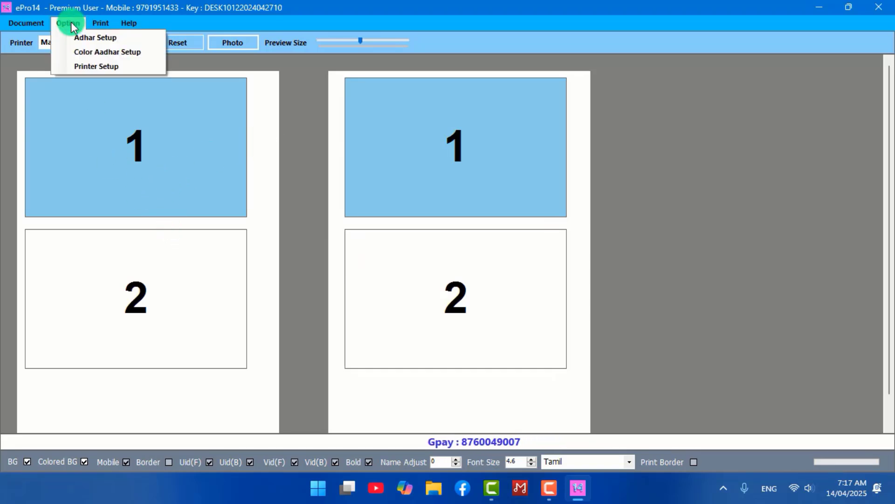
pyautogui.click(90, 68)
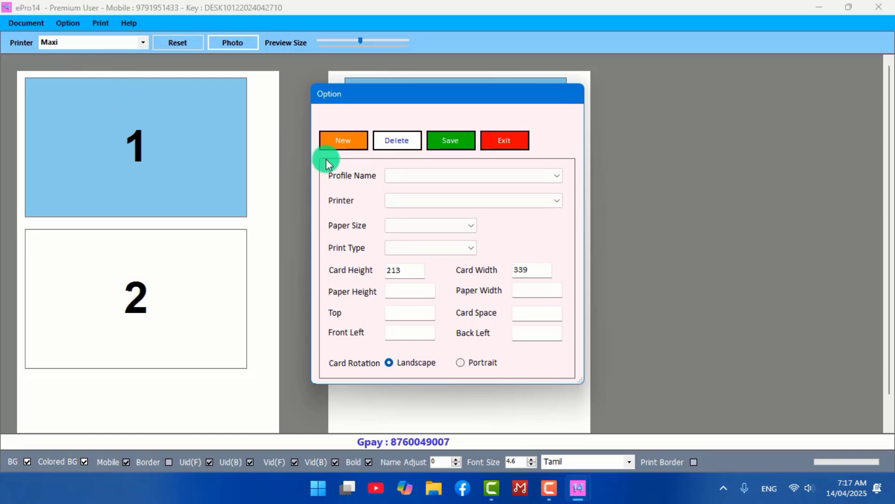
pyautogui.click(353, 143)
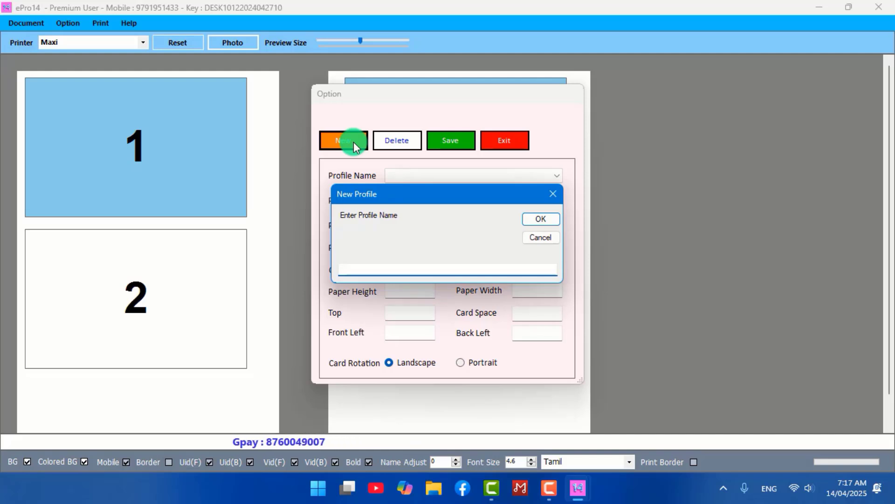
pyautogui.write('maxi')
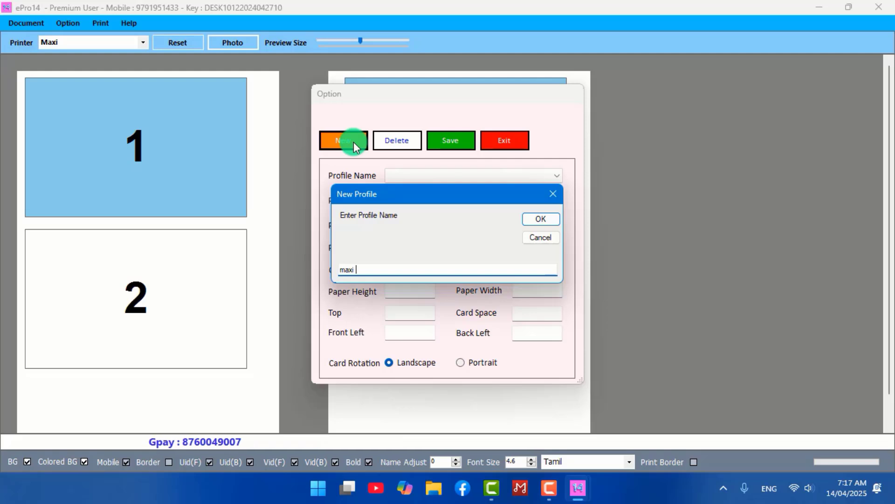
pyautogui.write(' top')
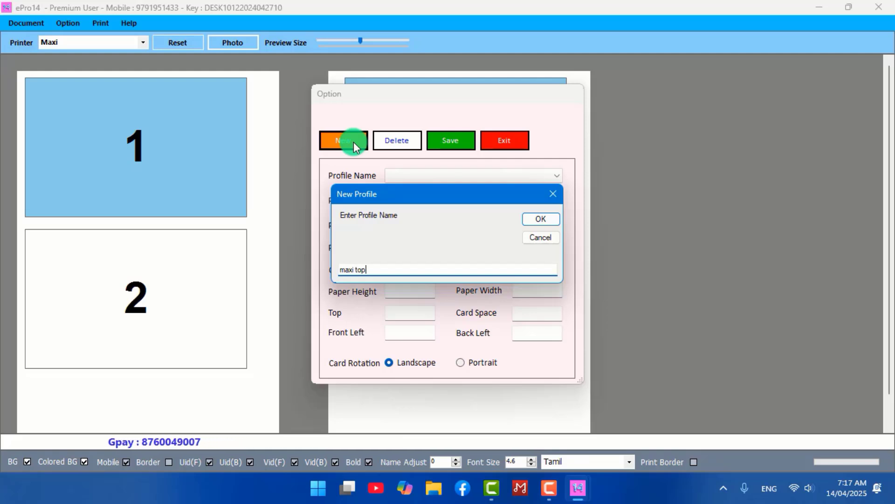
pyautogui.click(532, 219)
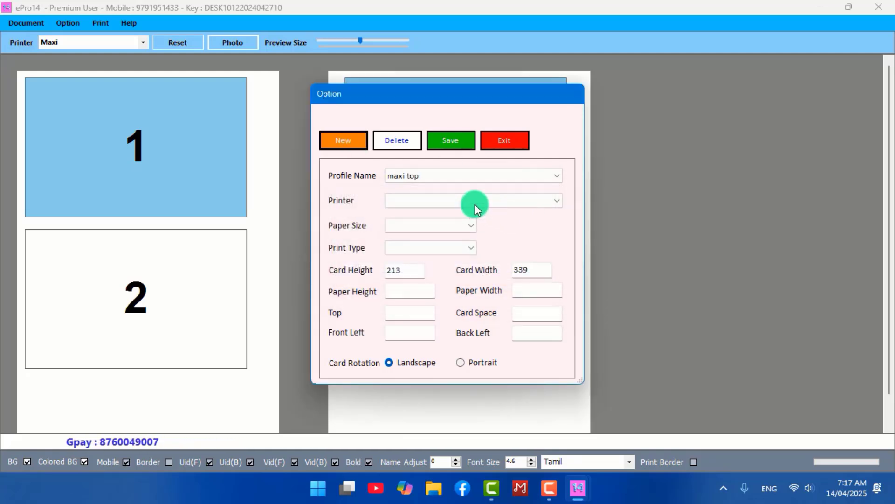
# Assign the CutePDF Writer printer and the Maxi paper size to the maxi top profile
pyautogui.click(476, 206)
pyautogui.click(424, 223)
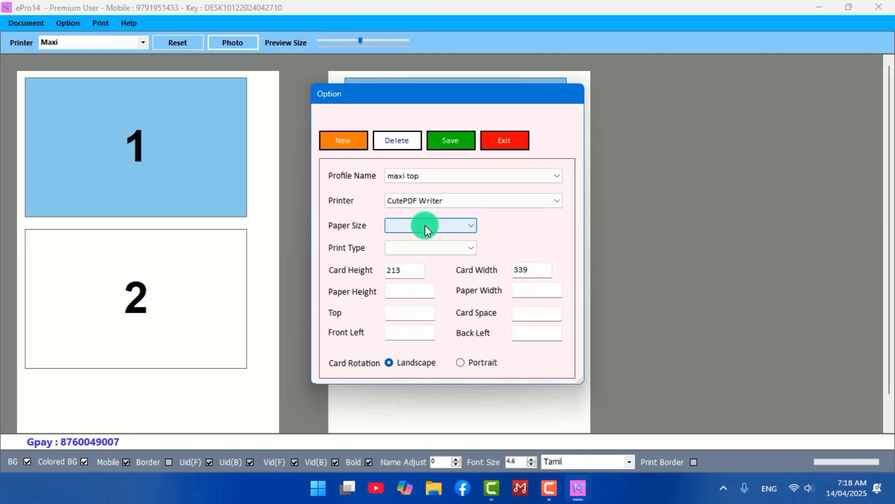
pyautogui.click(424, 225)
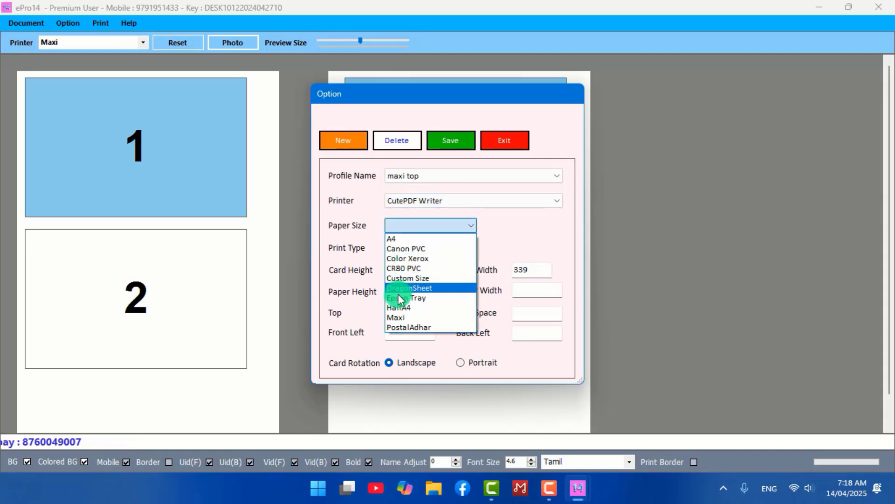
pyautogui.click(398, 319)
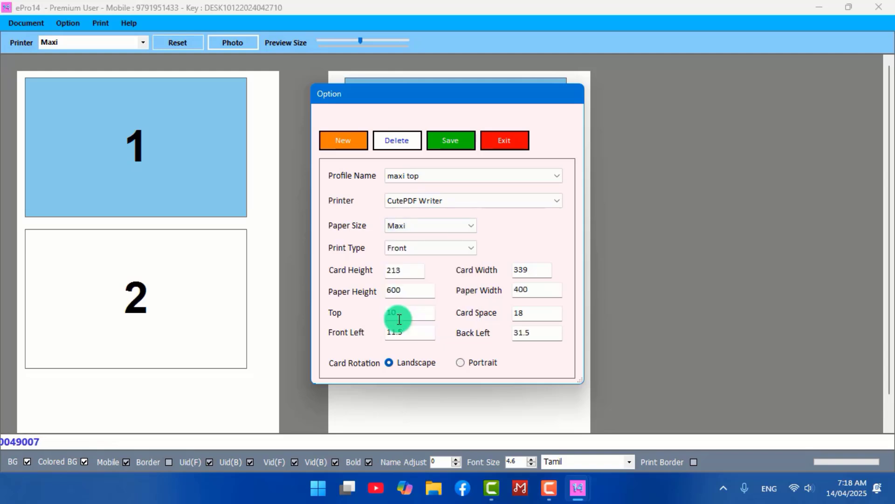
# Set the maxi top profile's print type to Top&Bottom and save the profile
pyautogui.click(430, 247)
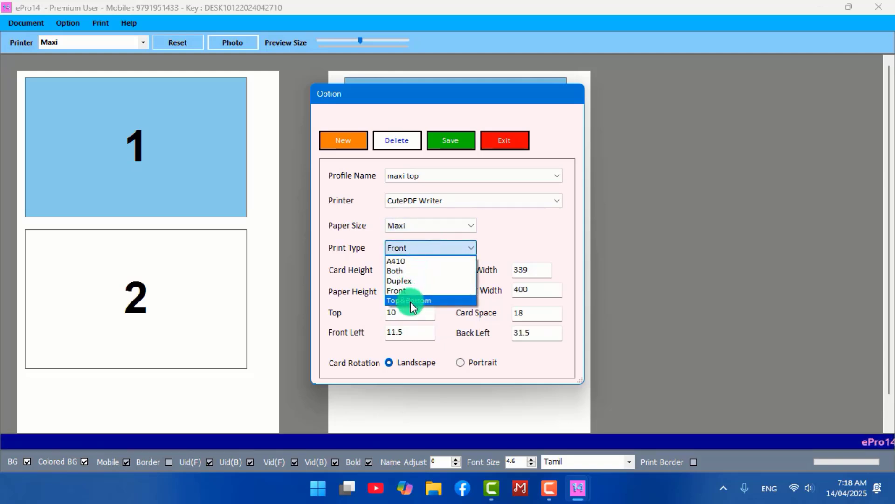
pyautogui.click(411, 300)
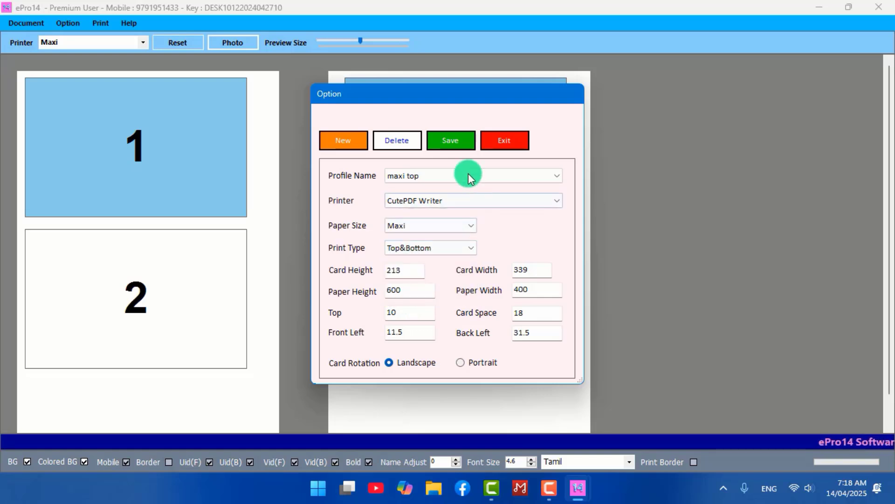
pyautogui.click(449, 140)
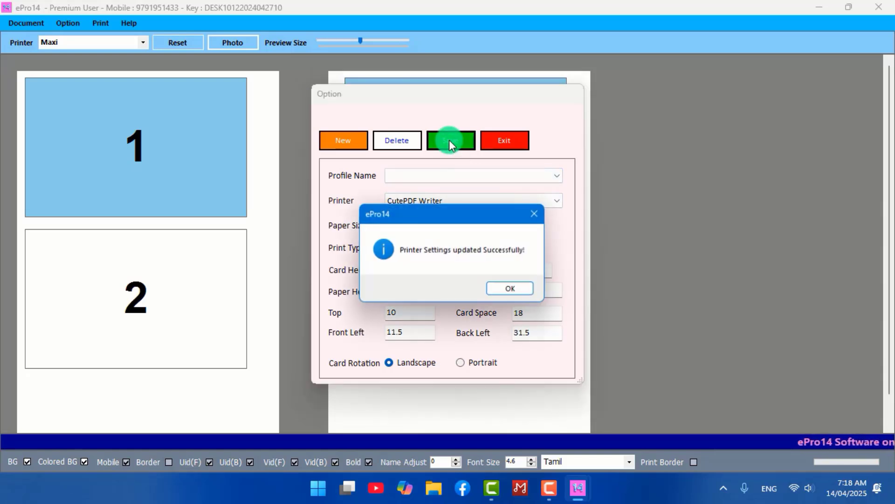
pyautogui.click(511, 288)
# Make maxi top the active printer profile for the card layout
pyautogui.click(143, 42)
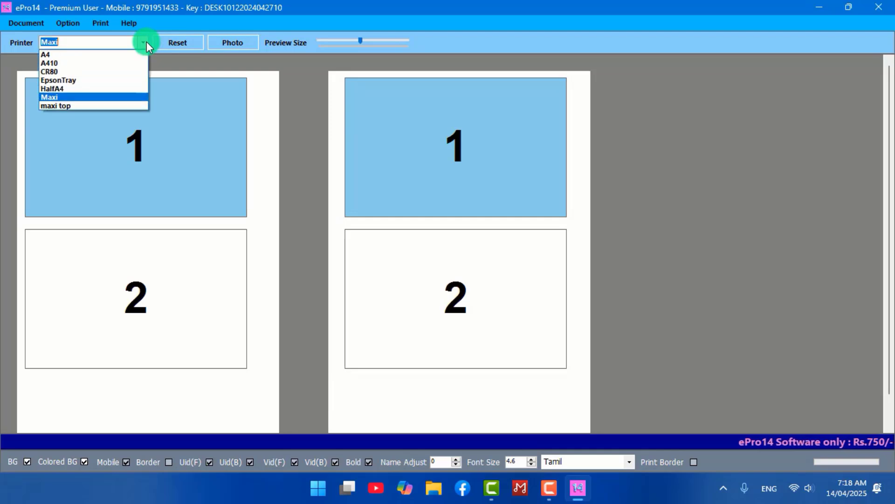
pyautogui.click(65, 106)
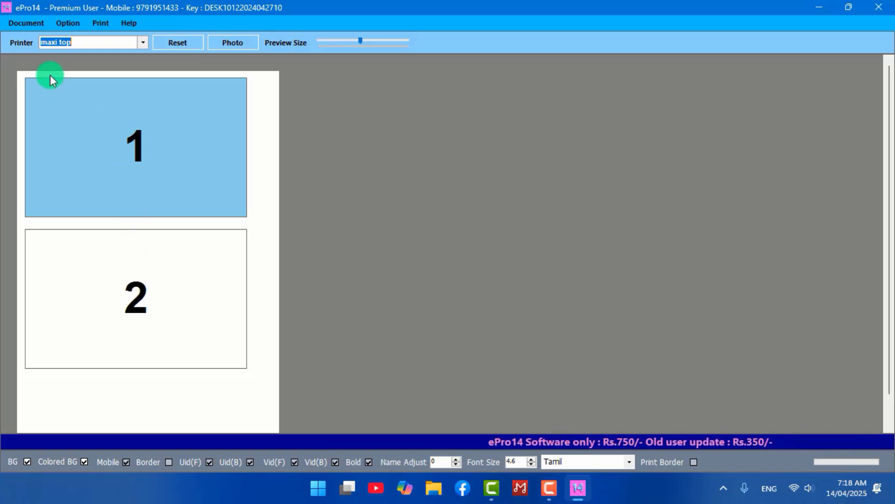
pyautogui.click(145, 43)
pyautogui.click(145, 42)
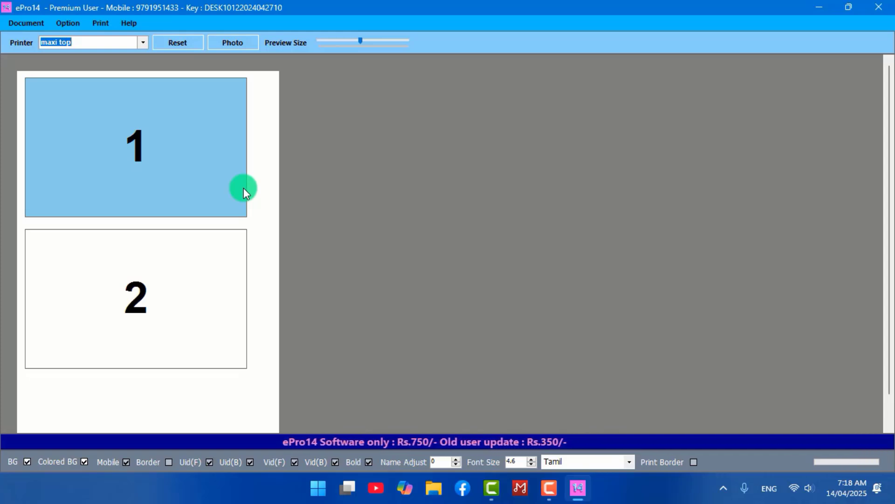
# Switch to Control Panel, view the devices and printers, and open the CutePDF Writer settings
pyautogui.click(311, 495)
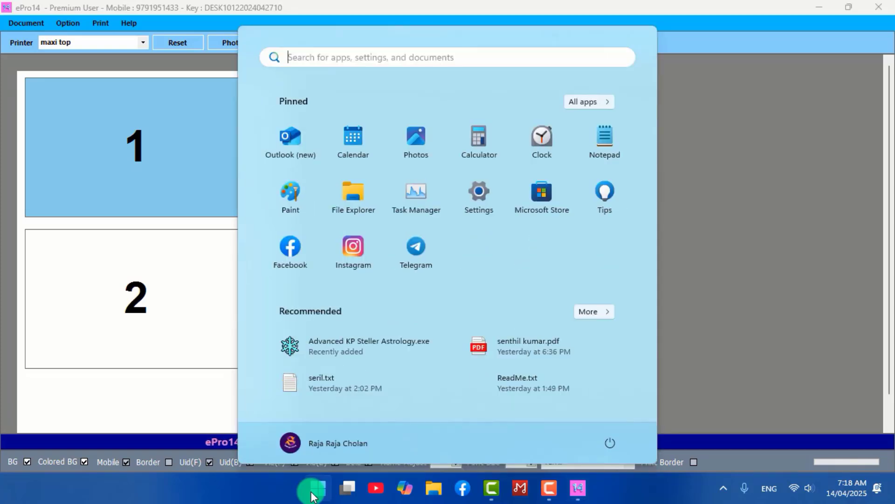
pyautogui.write('con')
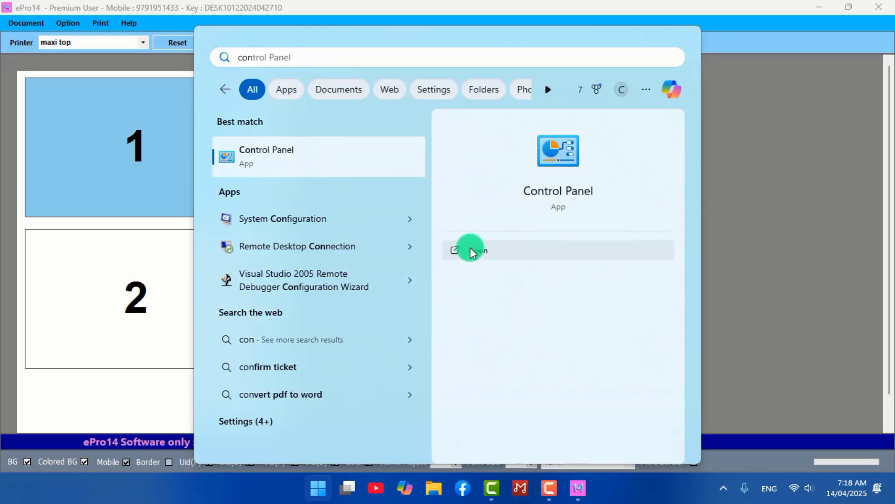
pyautogui.click(472, 252)
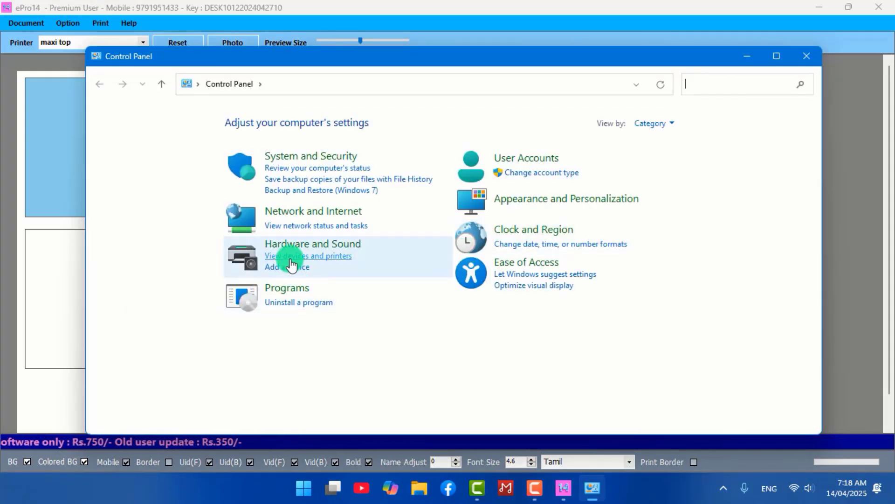
pyautogui.click(292, 258)
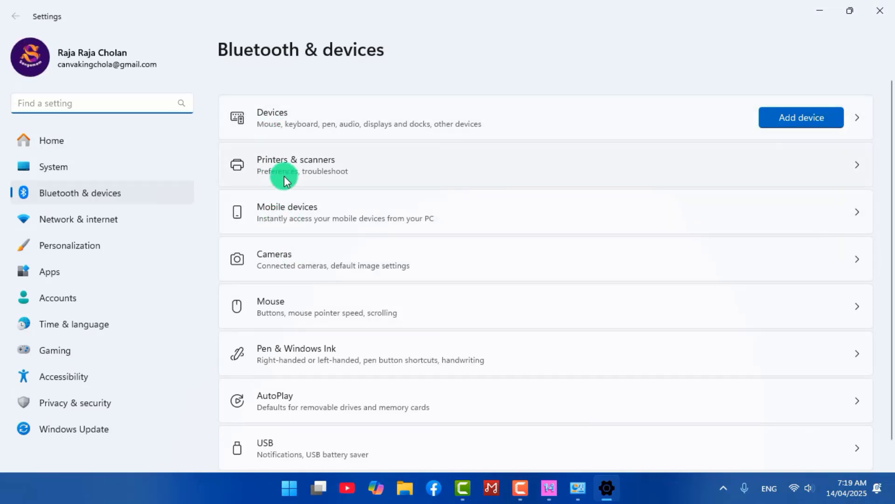
pyautogui.click(285, 181)
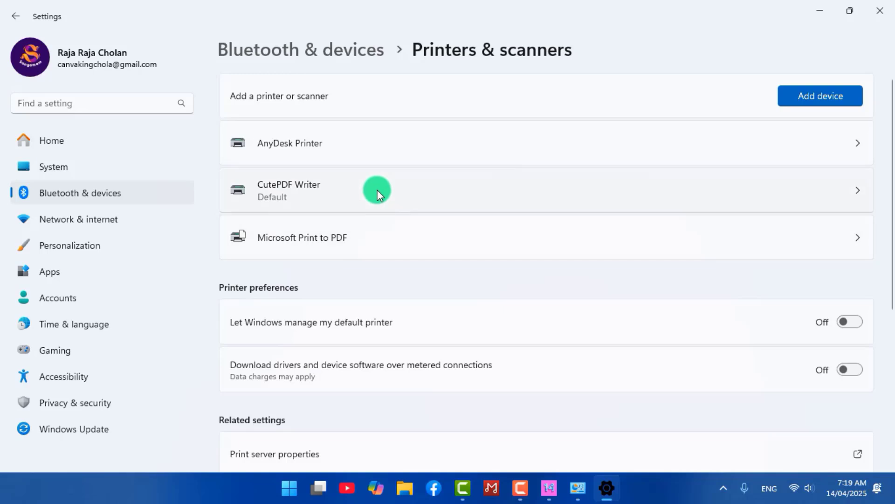
pyautogui.click(487, 191)
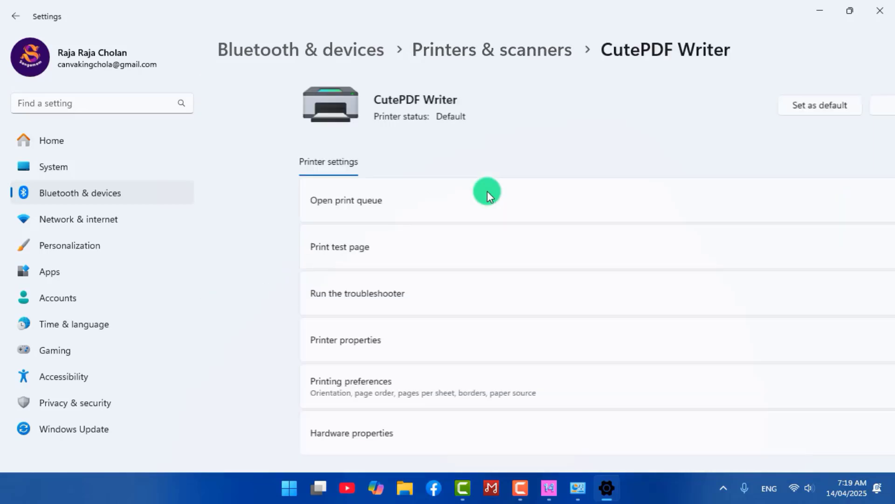
# Examine the paper sizes offered in CutePDF Writer's advanced printing preferences, leaving the advanced options without changes
pyautogui.click(259, 390)
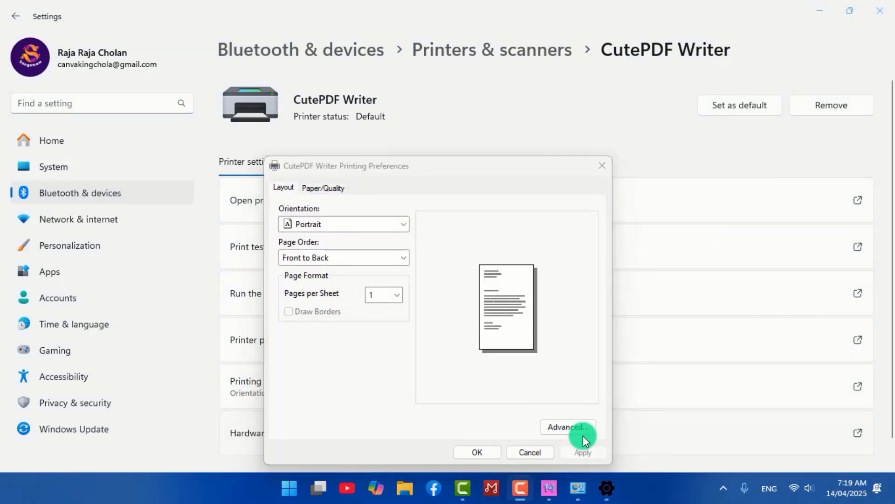
pyautogui.click(553, 426)
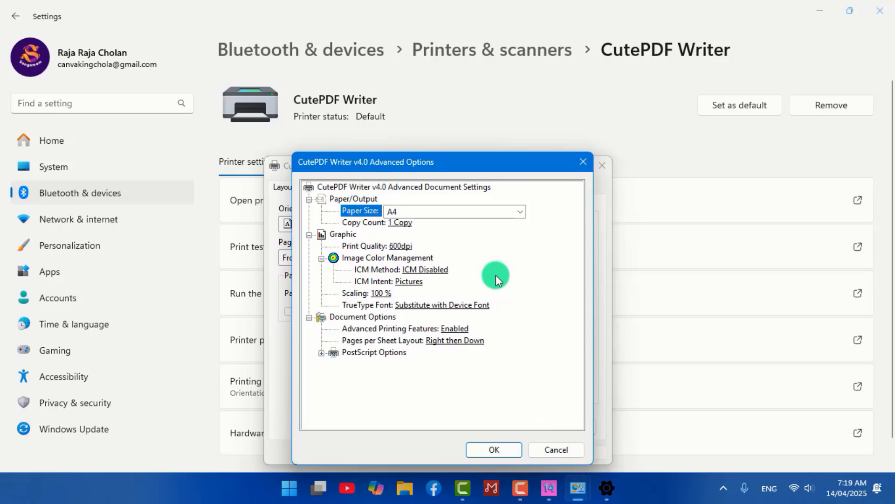
pyautogui.click(519, 210)
pyautogui.moveTo(521, 201); pyautogui.dragTo(515, 153)
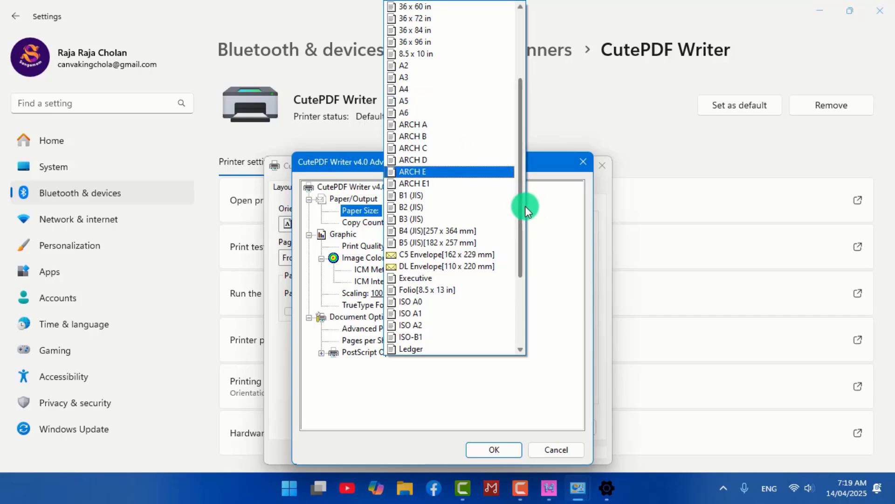
pyautogui.moveTo(525, 206); pyautogui.dragTo(528, 310)
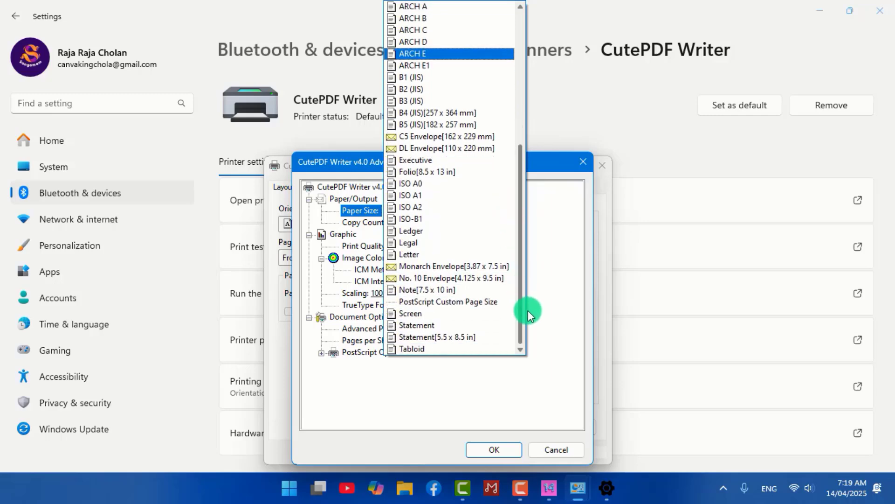
pyautogui.click(564, 310)
pyautogui.click(562, 450)
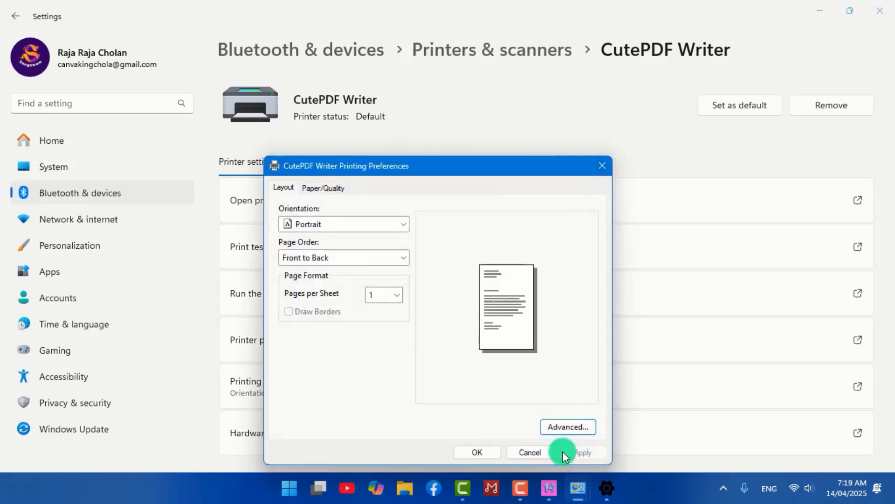
# Close the CutePDF Writer printing preferences, Windows Settings and Control Panel to return to ePro14
pyautogui.click(482, 453)
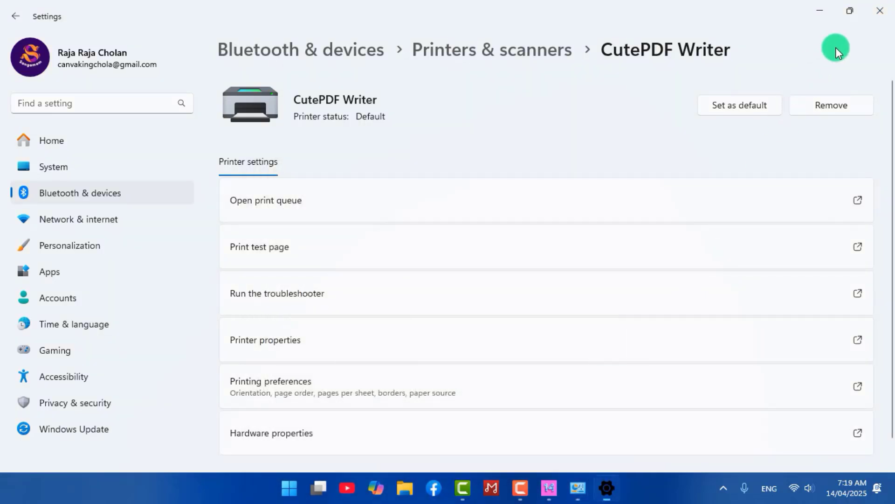
pyautogui.click(872, 14)
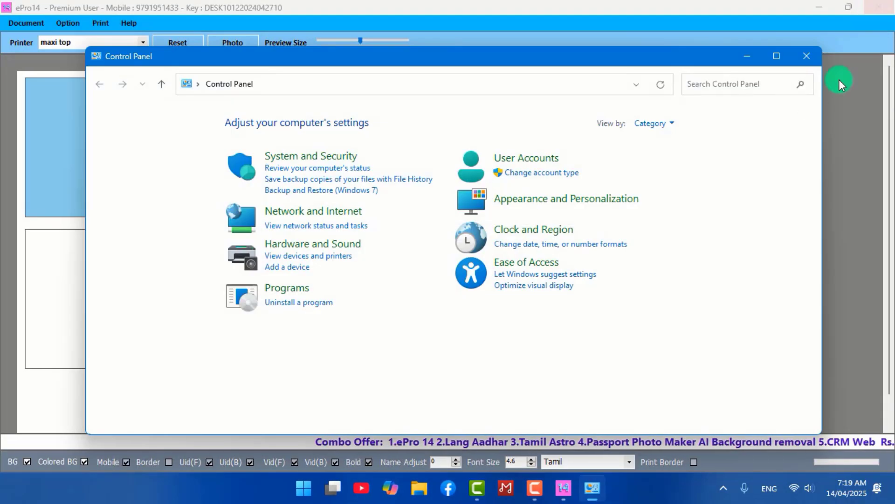
pyautogui.click(800, 56)
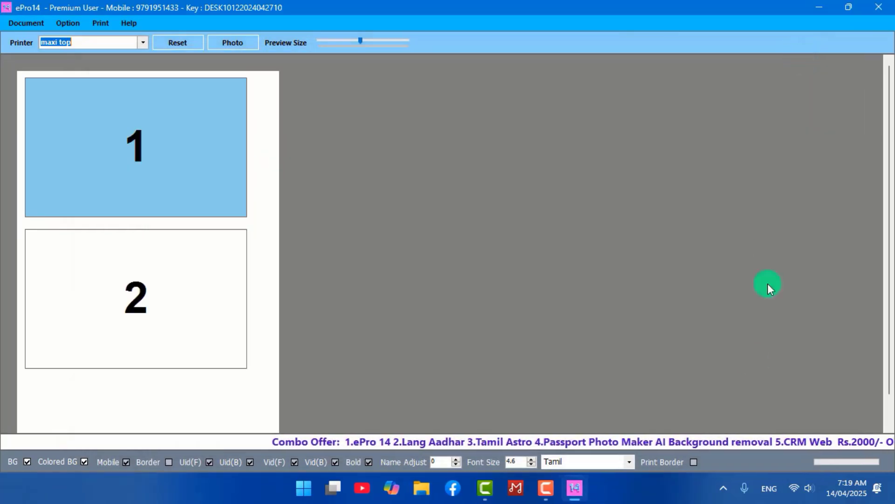